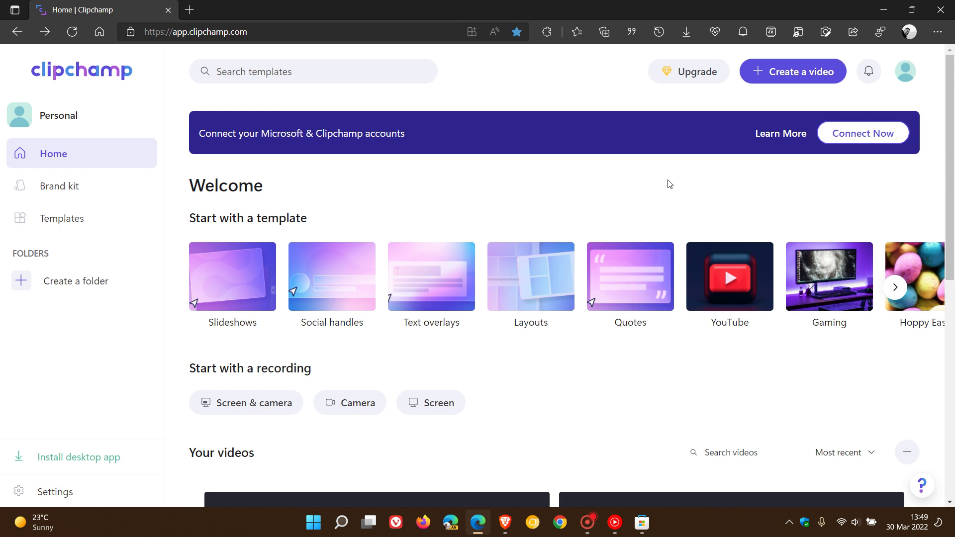
Review the paid plan prices, return home, and open a new untitled video project
click(692, 71)
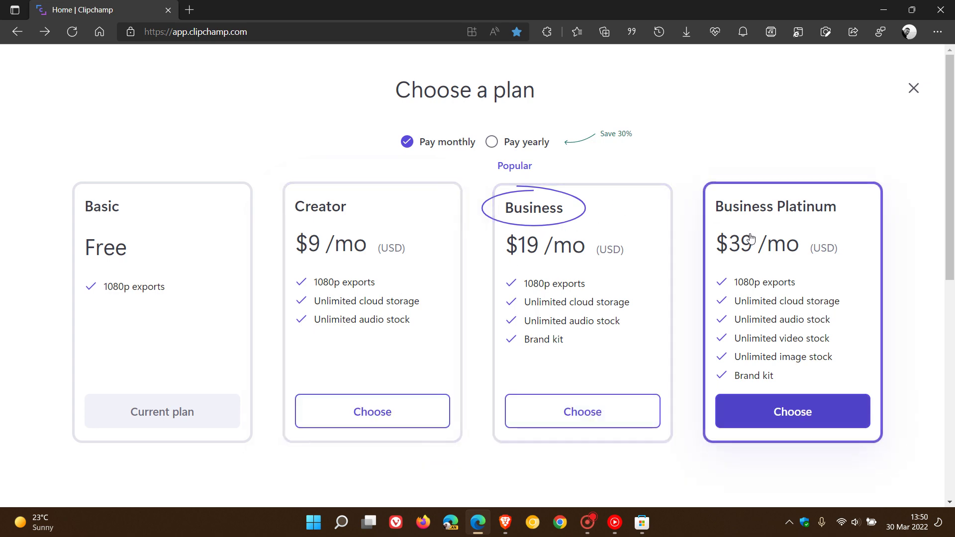
click(913, 89)
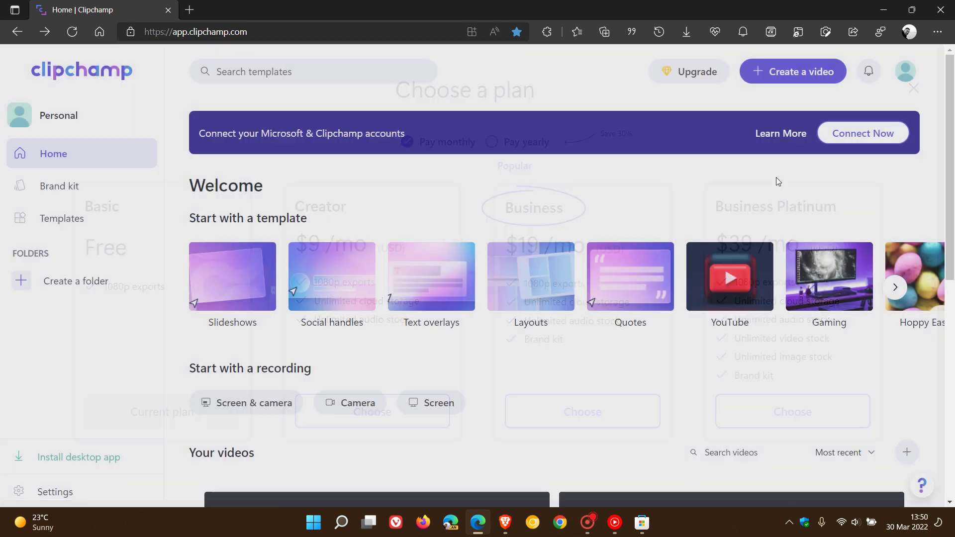
click(773, 75)
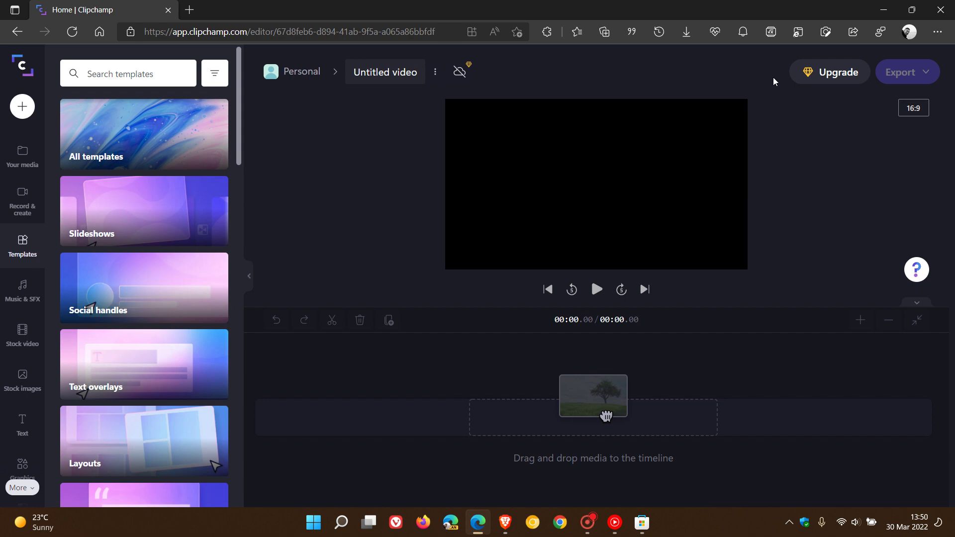
Hide Edge, view the not-installed Clipchamp – Video Editor Store listing, then minimize the Store
click(884, 11)
click(644, 519)
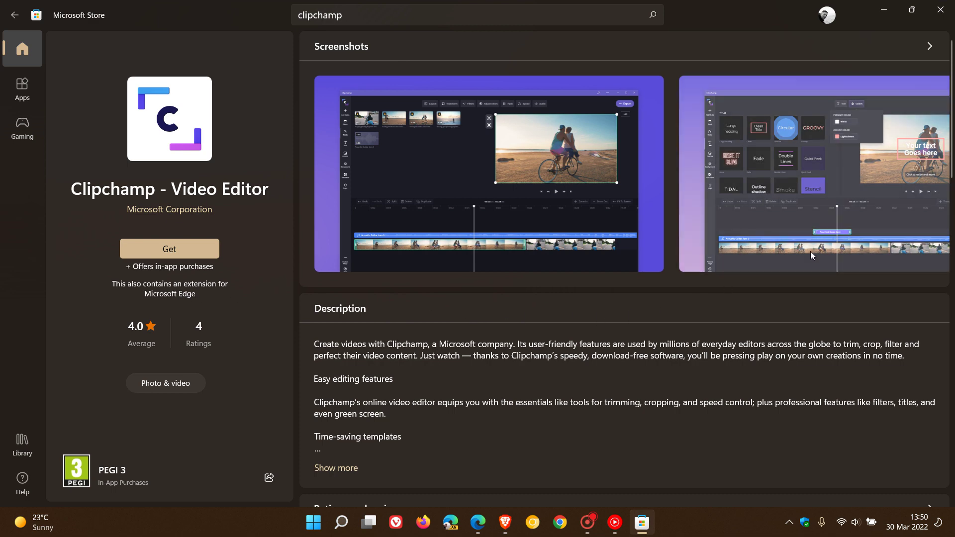
click(883, 13)
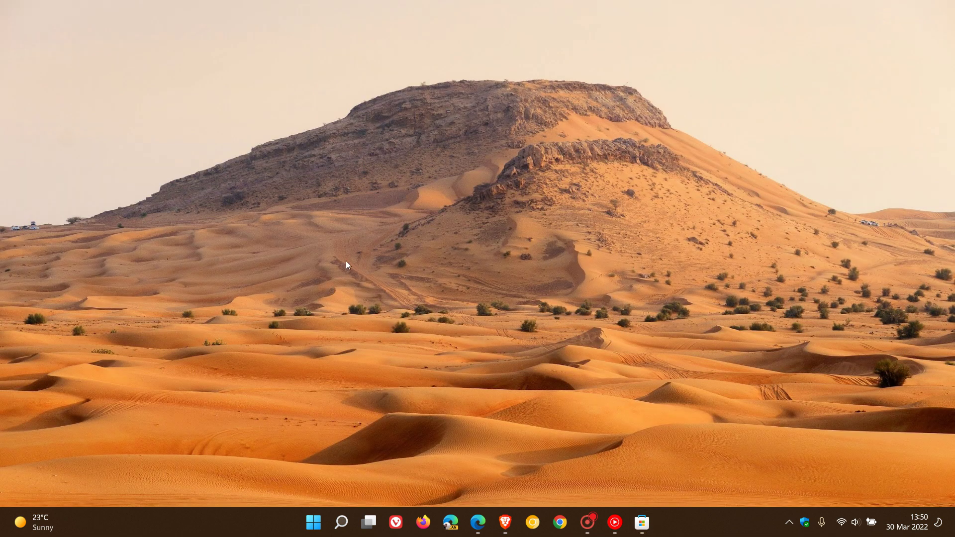